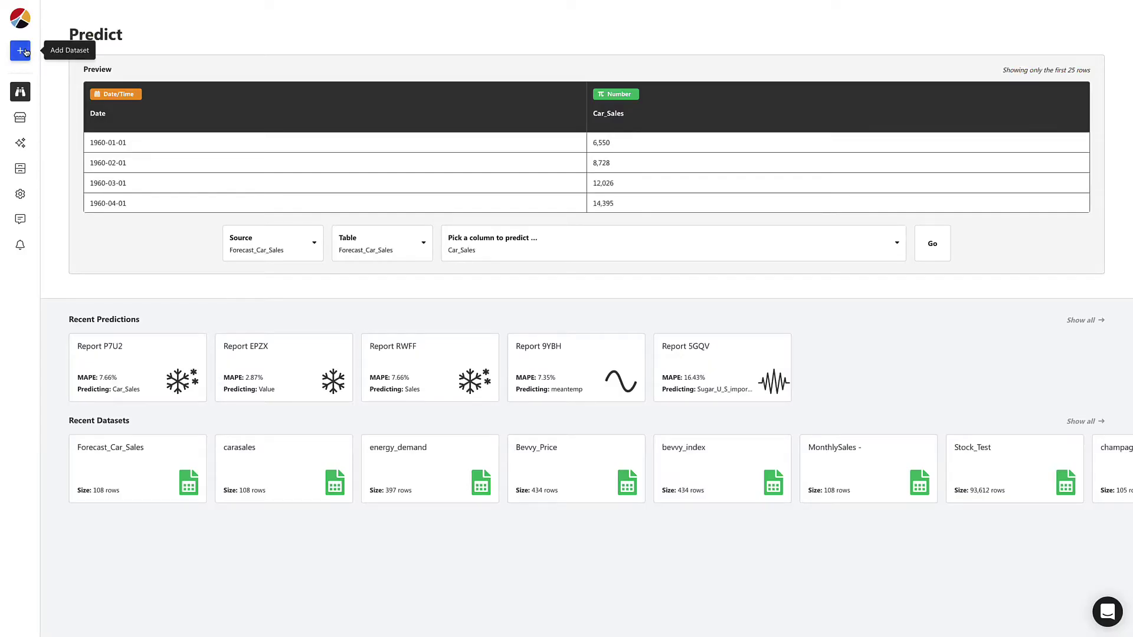
- Start adding the date-and-meantemp temperature CSV as a new dataset
left_click(22, 51)
scroll(270, 210, "down", 2)
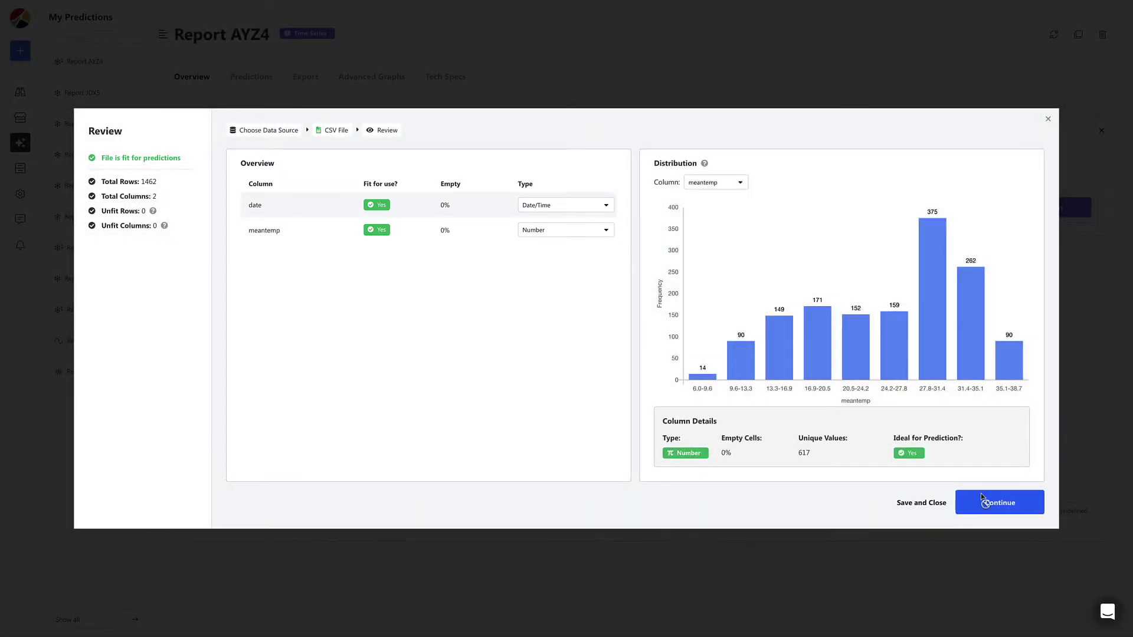
- Set up the meantemp prediction with Day data level and 365 seasonality, then build it
left_click(982, 497)
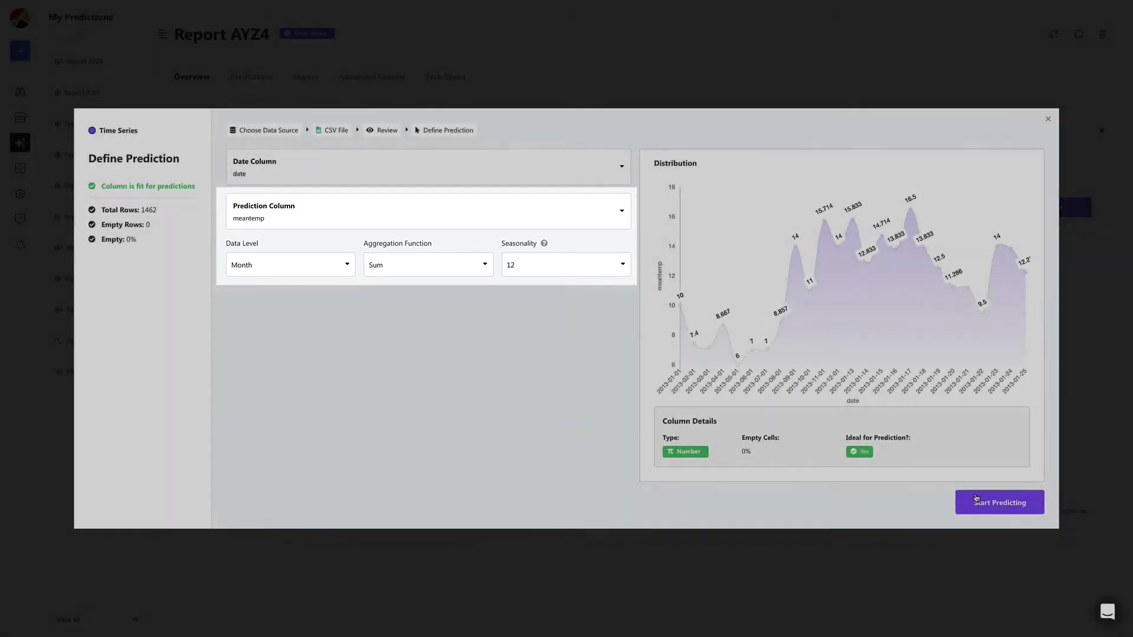
left_click(344, 266)
left_click(338, 285)
left_click(542, 264)
left_click(552, 334)
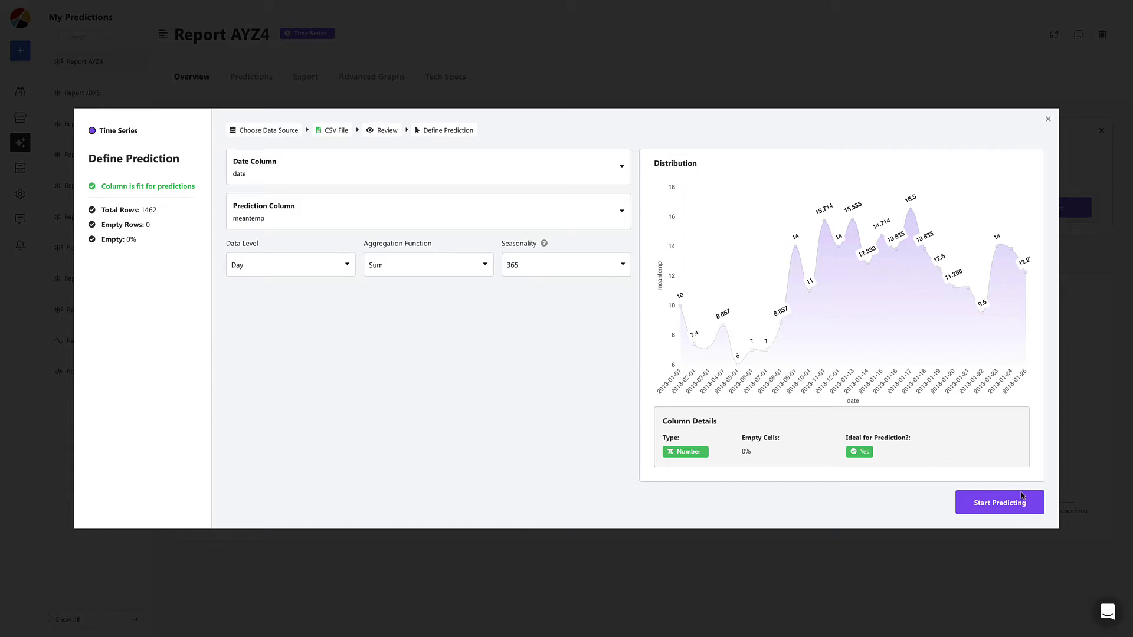
left_click(999, 502)
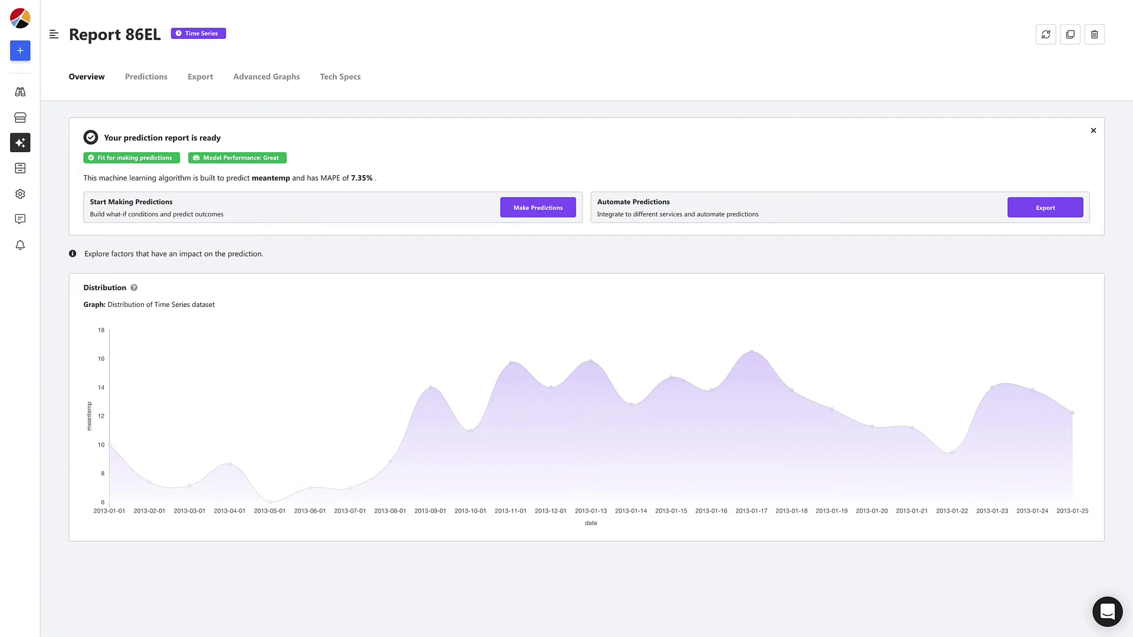
- Run a 180-day meantemp forecast from the report's Predictions view
left_click(147, 75)
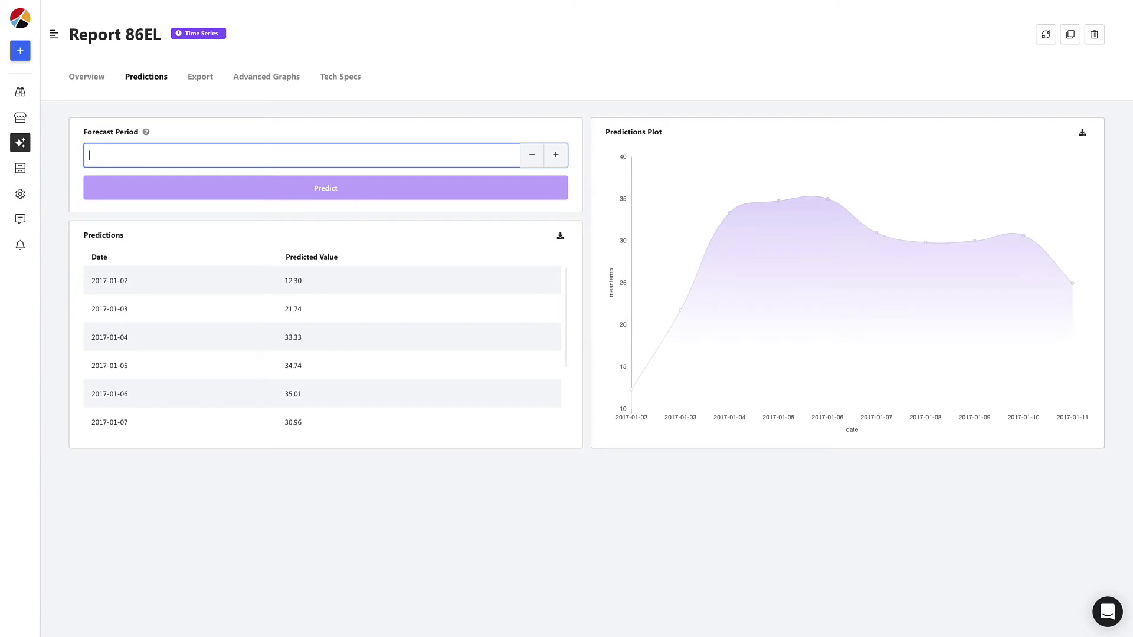
type("180")
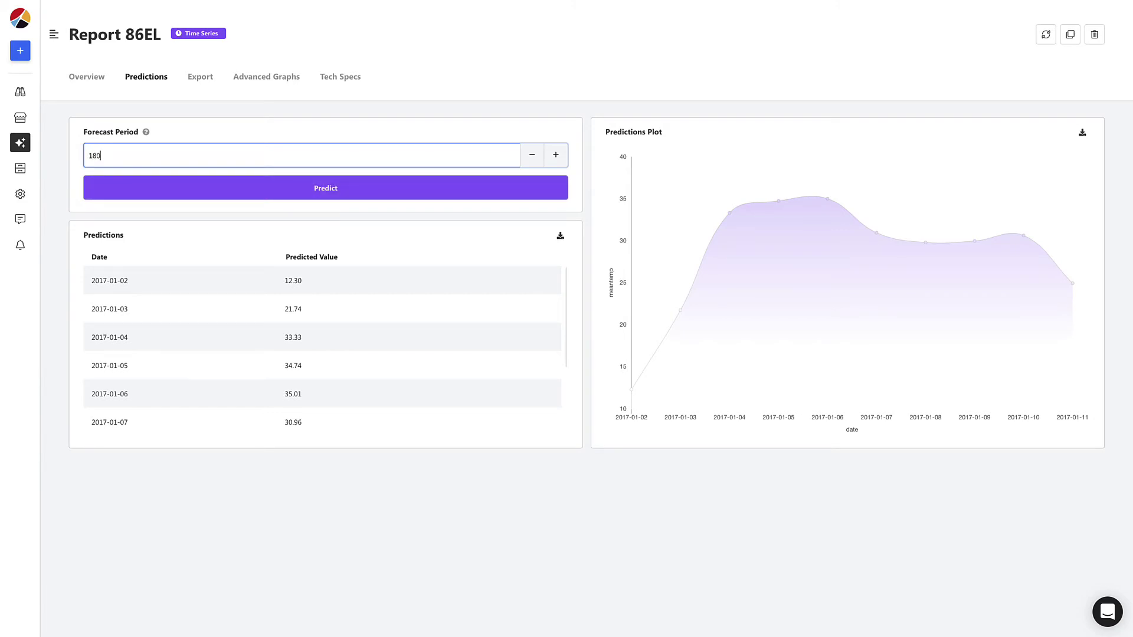
left_click(132, 185)
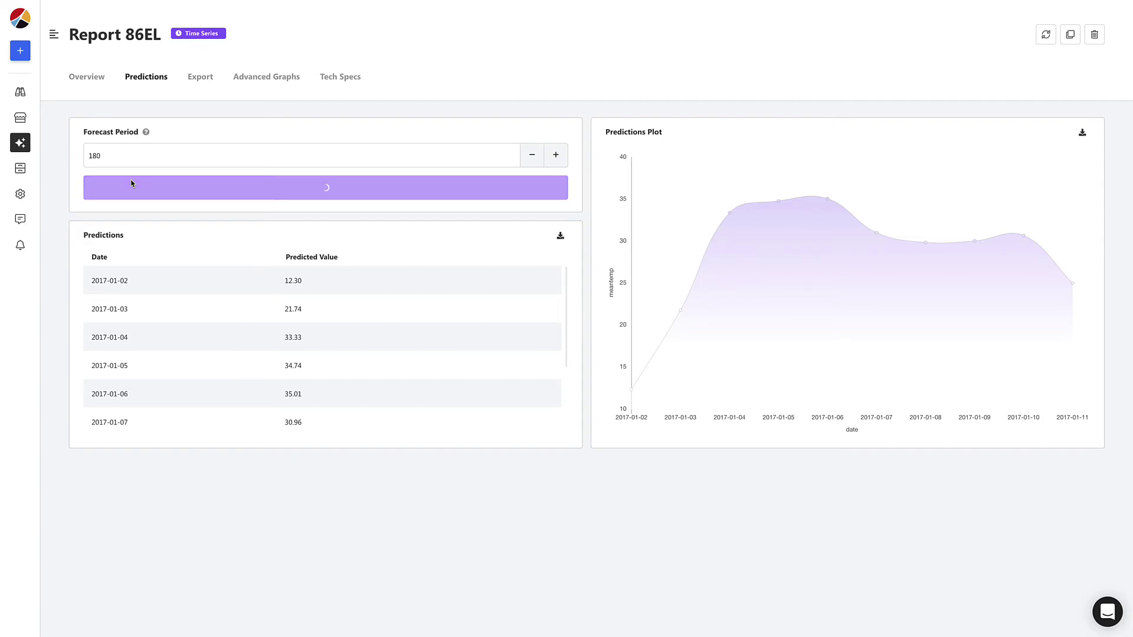
scroll(185, 309, "down", 6)
scroll(186, 309, "down", 3)
scroll(184, 309, "down", 2)
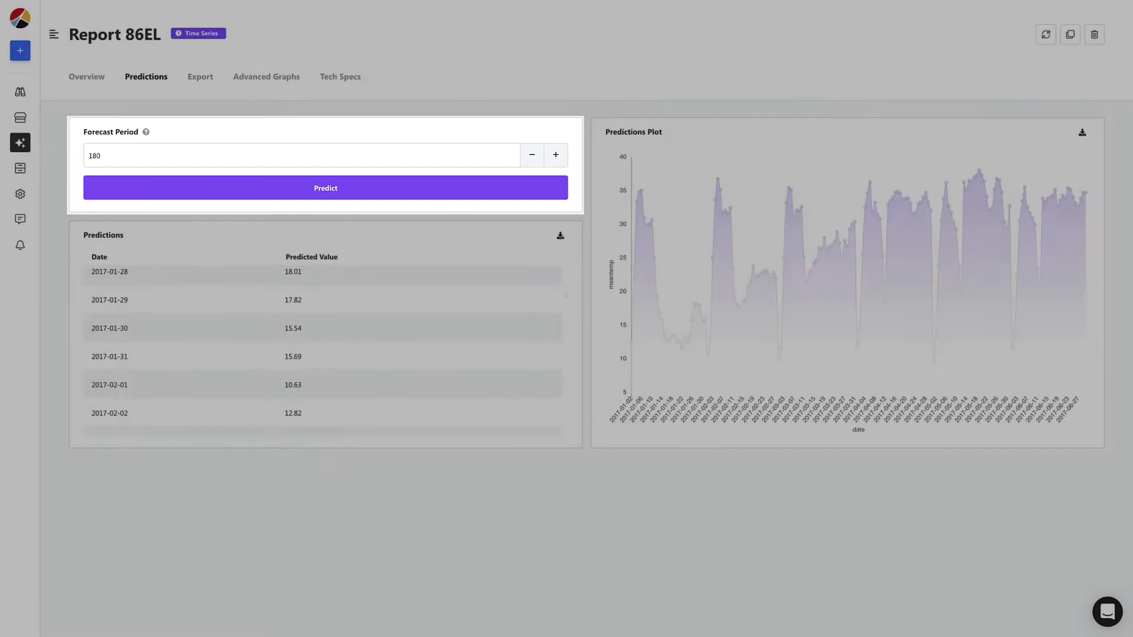
- Copy the public web-app link and run a 360-day forecast in the shared app
left_click(201, 77)
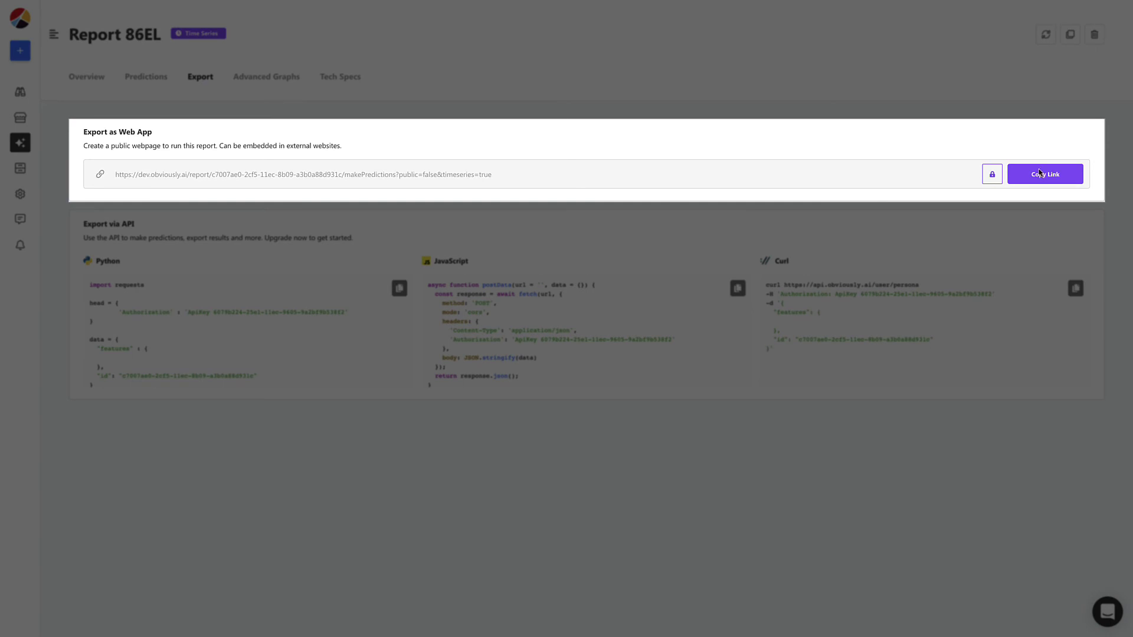
left_click(1041, 174)
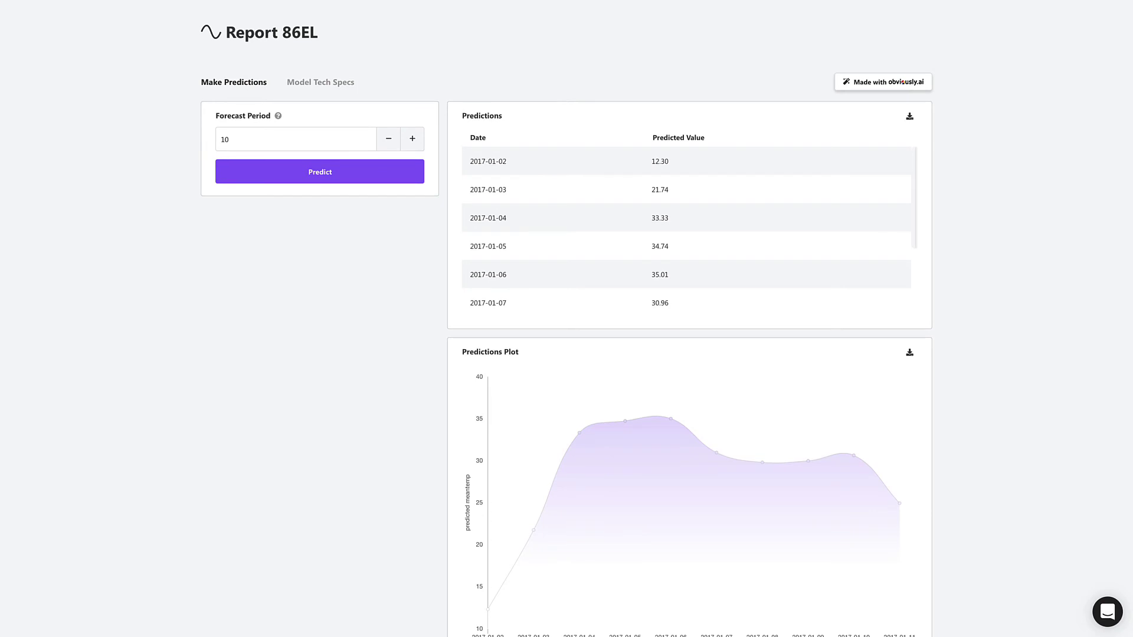
left_click(296, 139)
type("360")
left_click(287, 170)
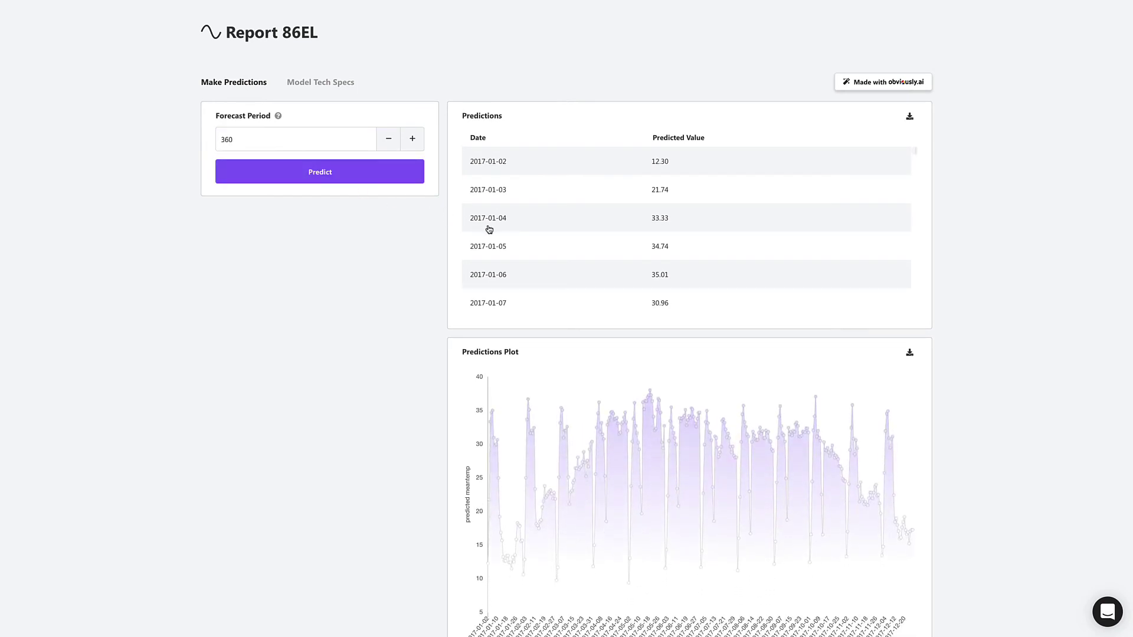
scroll(489, 228, "down", 1)
scroll(489, 229, "down", 4)
scroll(489, 228, "down", 4)
scroll(489, 229, "down", 4)
scroll(489, 229, "down", 1)
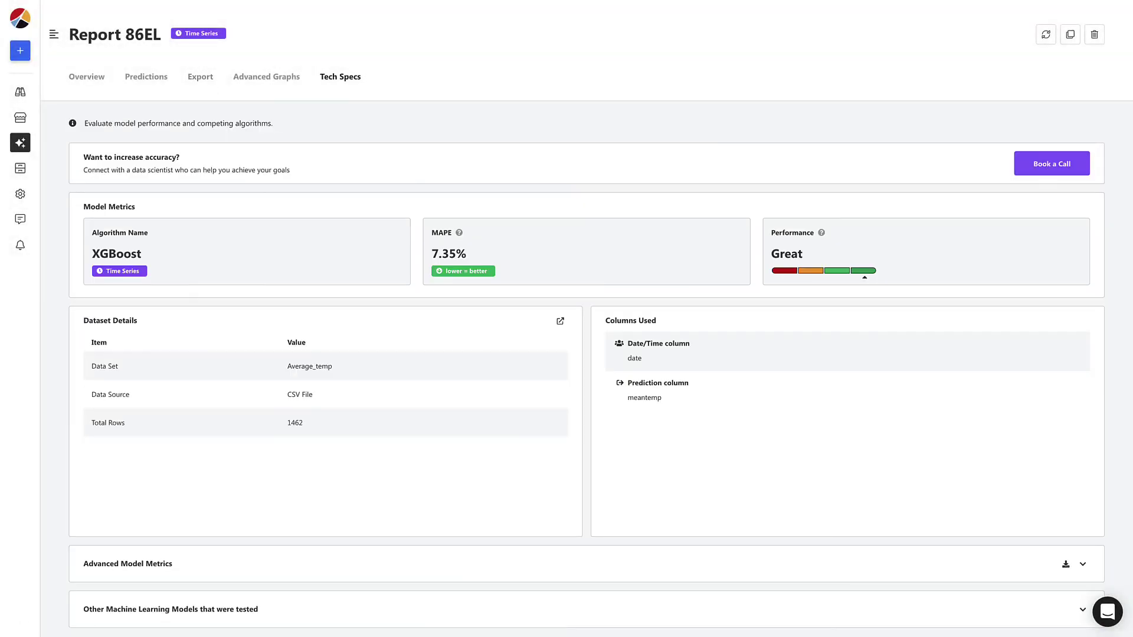
scroll(872, 552, "down", 1)
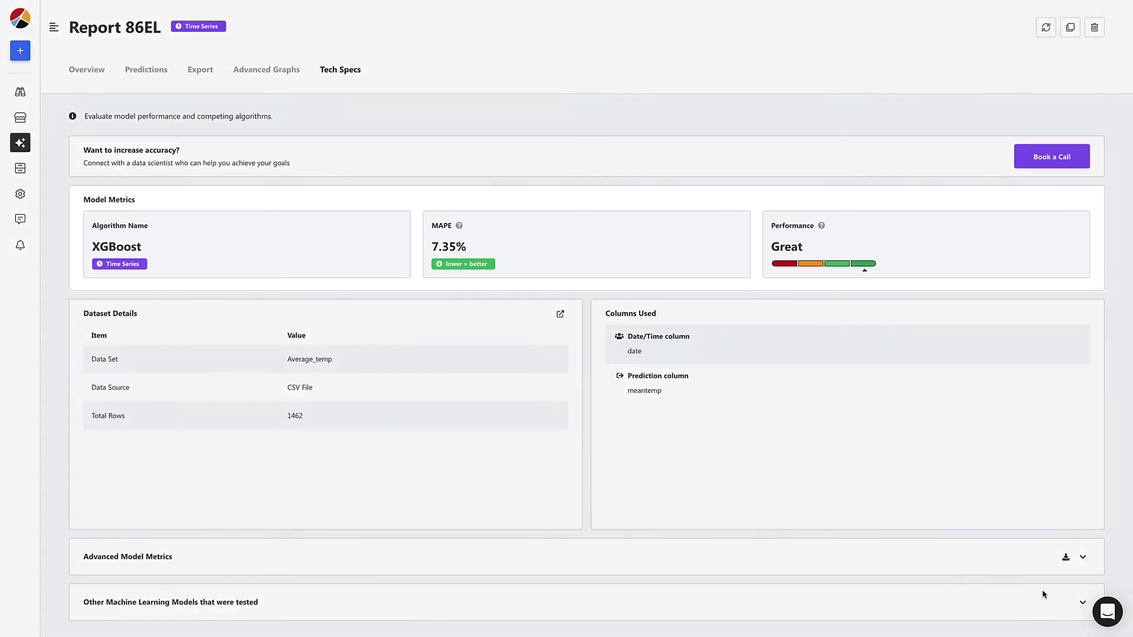